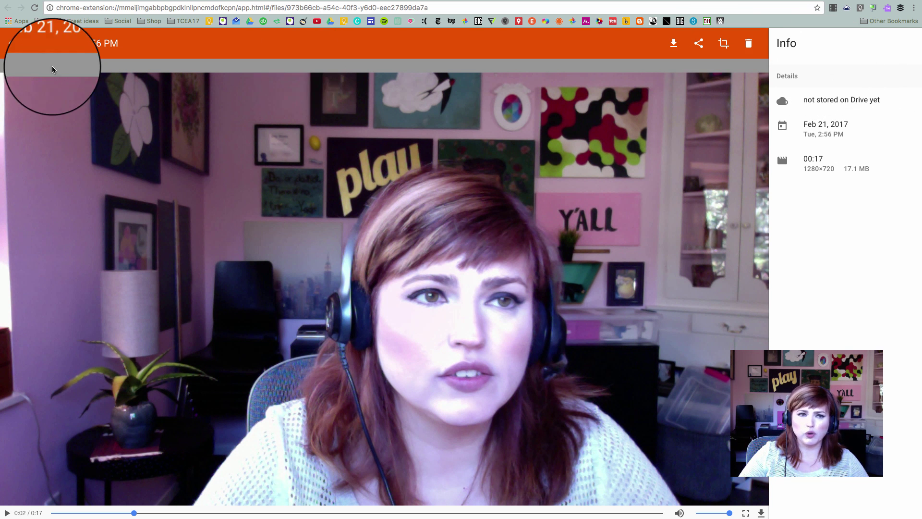
Step: Rename the Screencastify recording to 'Webcam Video Slide 1'
left_click(57, 46)
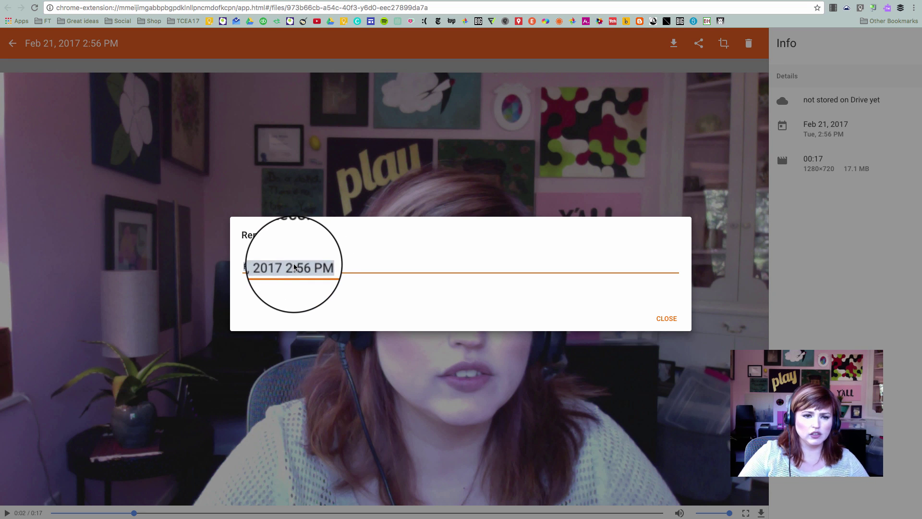
type("Webcam video Slide 1")
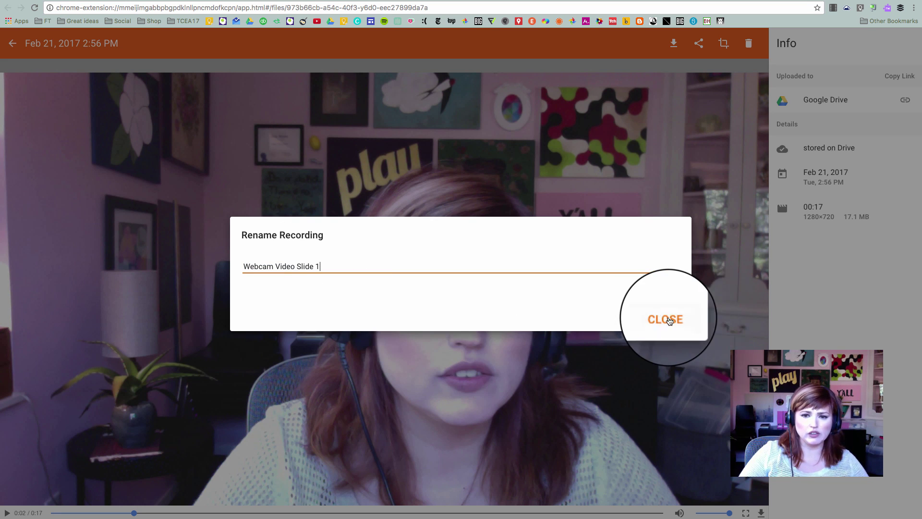
left_click(666, 318)
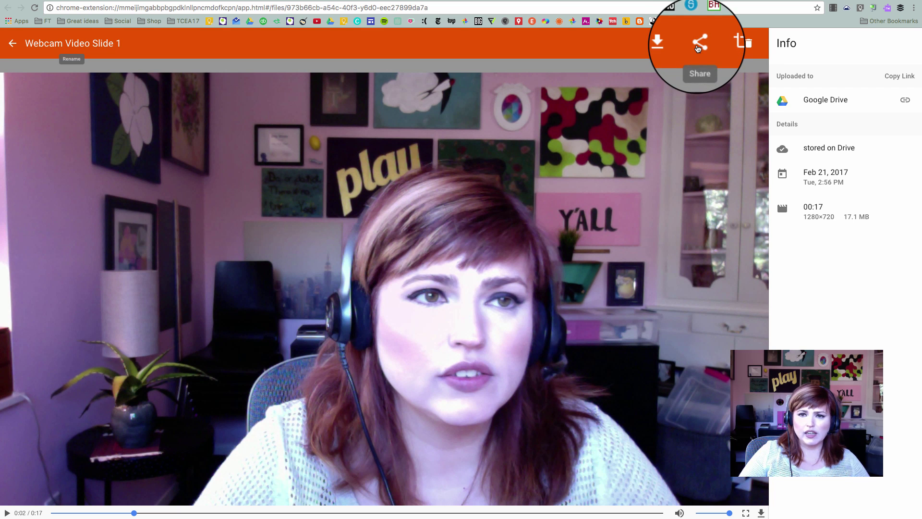
Step: Share the recording to Google Drive and copy its view link
left_click(698, 48)
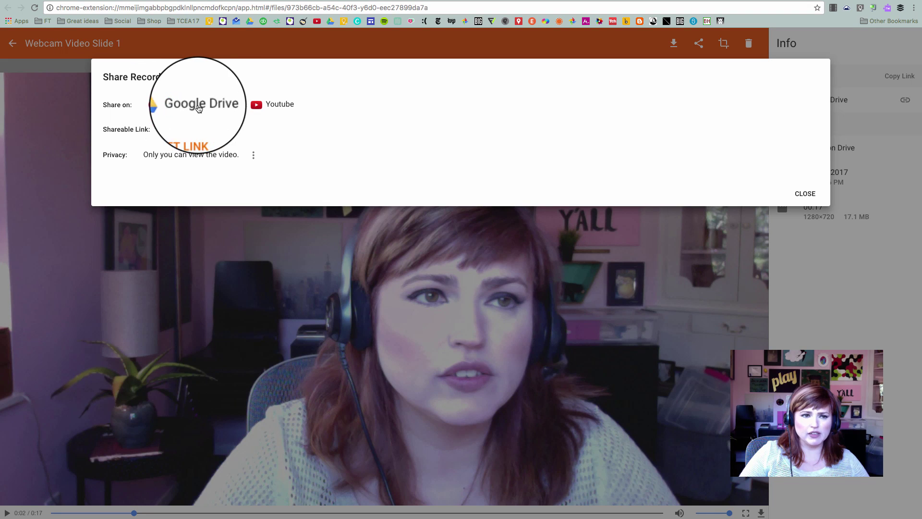
left_click(189, 133)
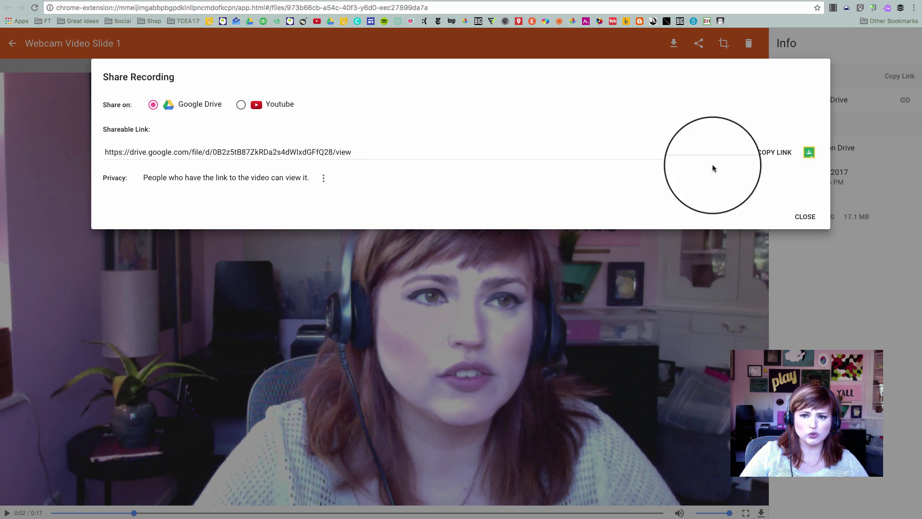
left_click(775, 155)
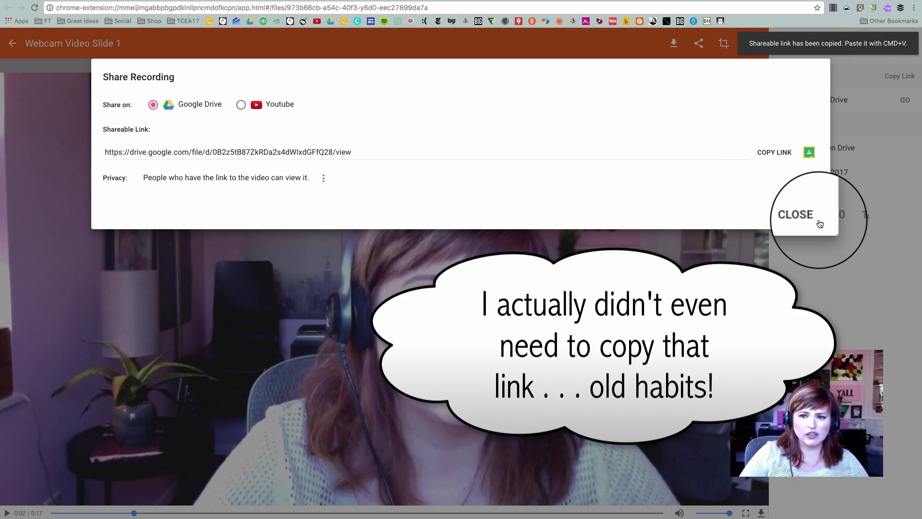
left_click(801, 218)
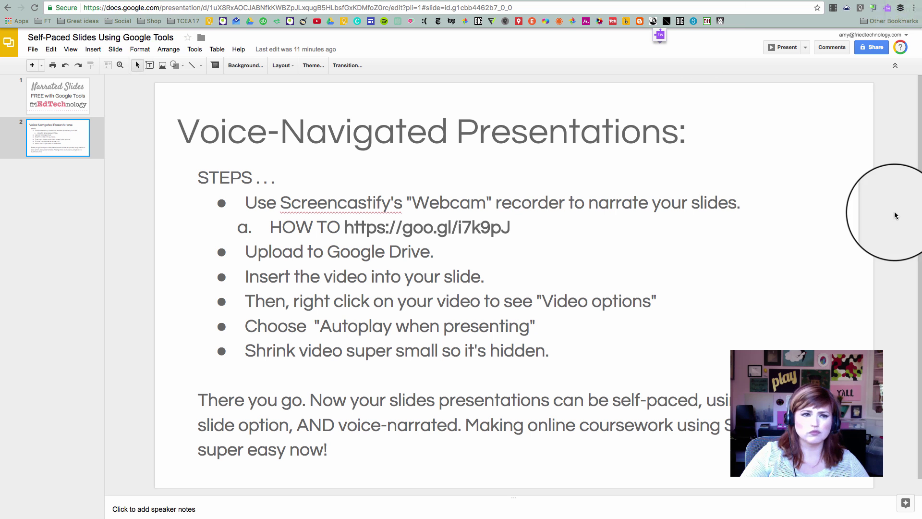
Step: Insert the Webcam Video Slide 1.webm video from Google Drive onto the Voice-Navigated Presentations slide
left_click(94, 49)
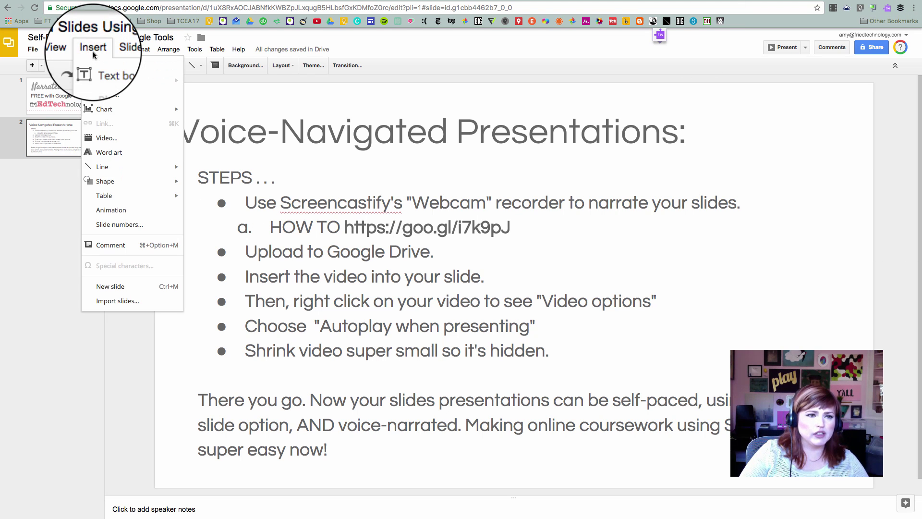
left_click(106, 139)
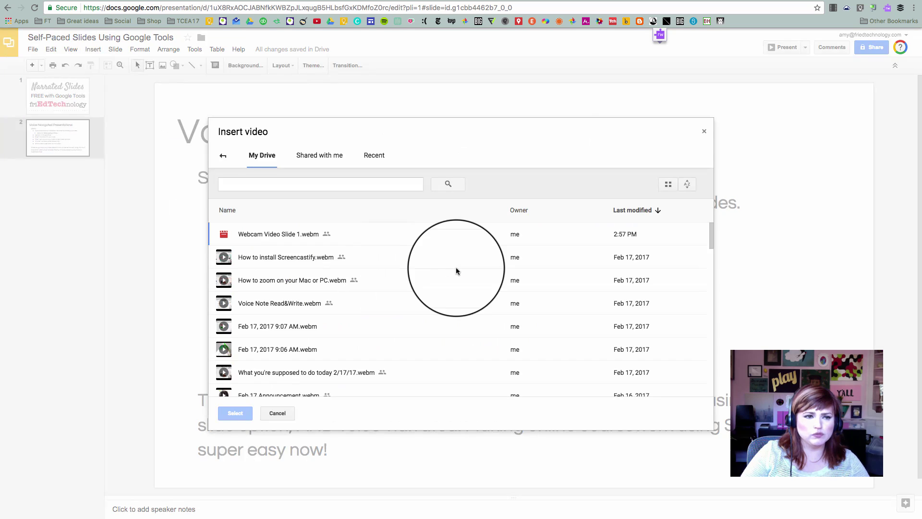
left_click(223, 155)
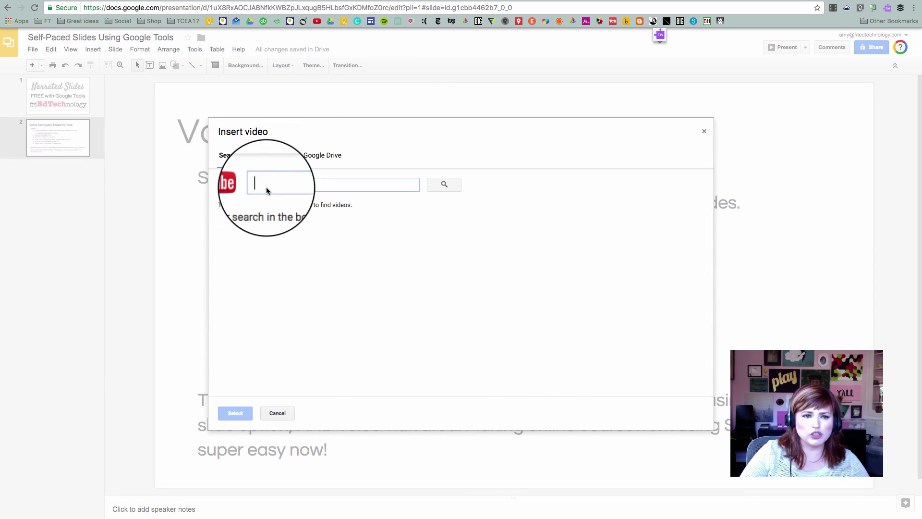
left_click(323, 155)
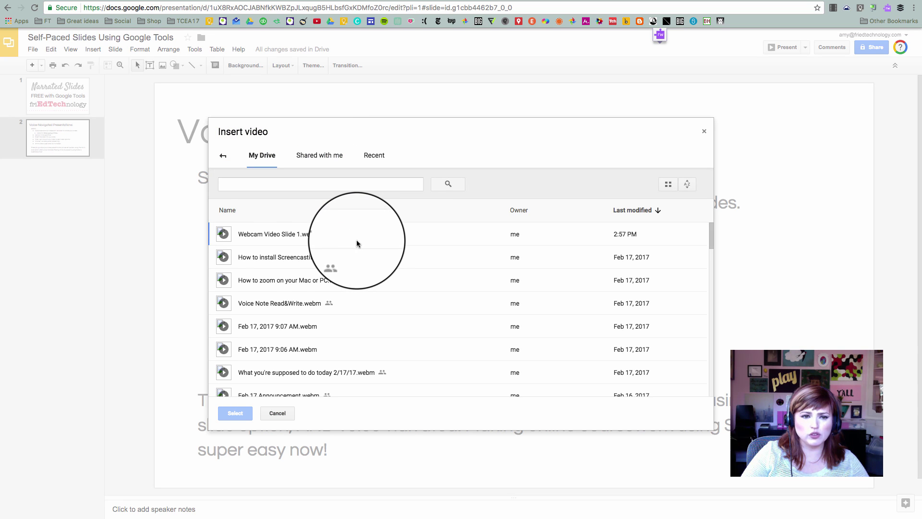
left_click(236, 235)
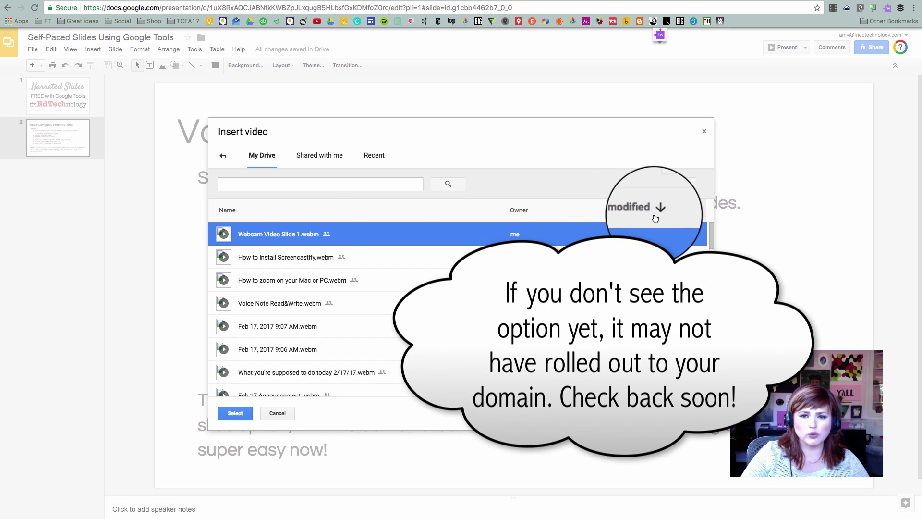
left_click(241, 414)
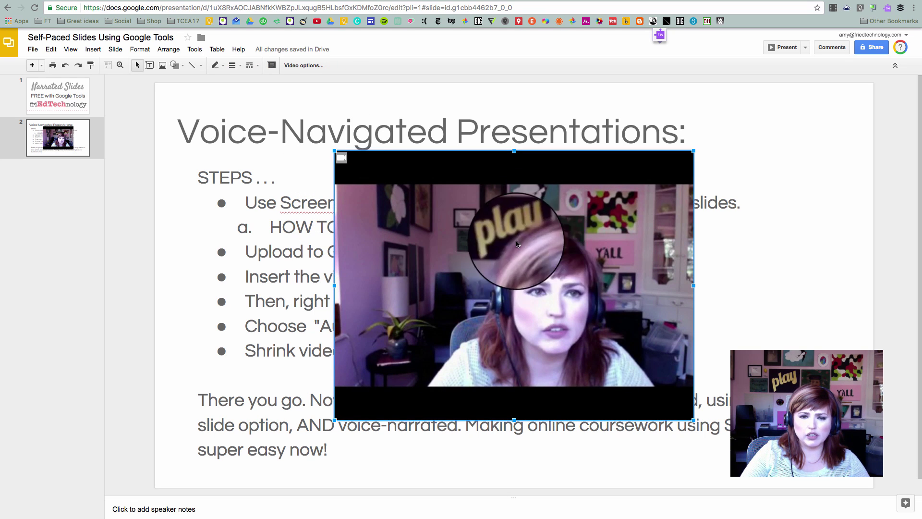
Step: Turn on 'Autoplay when presenting' in the webcam video's Video options
right_click(524, 239)
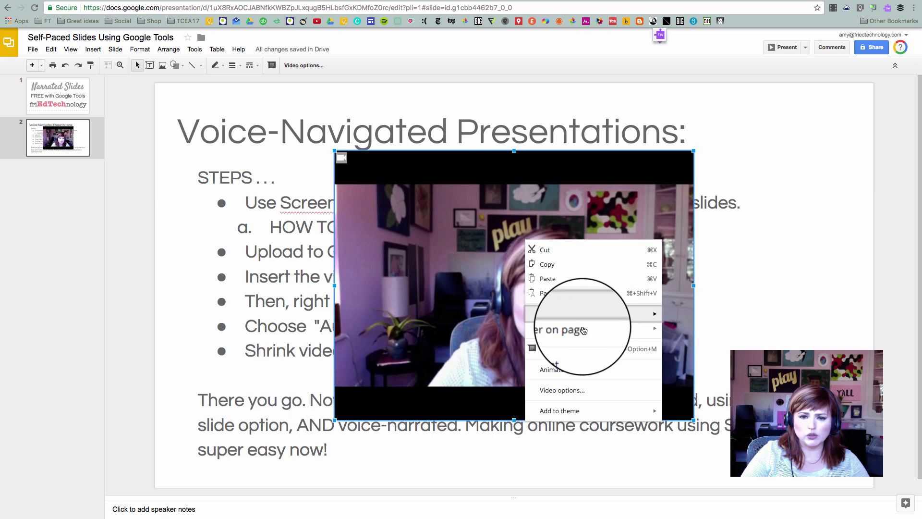
left_click(570, 393)
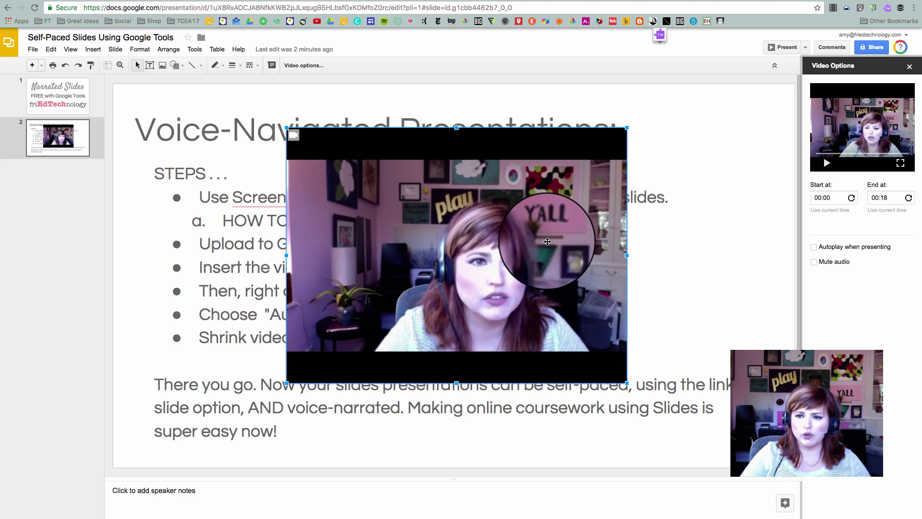
right_click(551, 246)
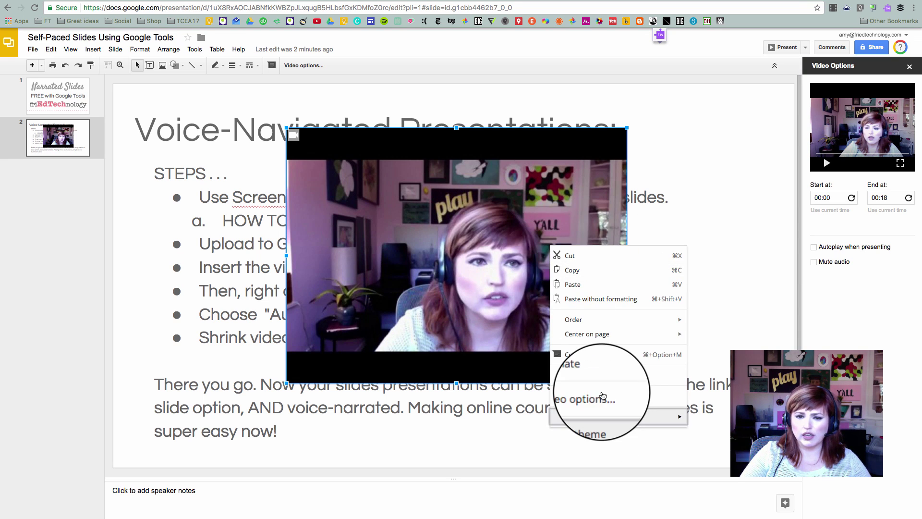
left_click(887, 254)
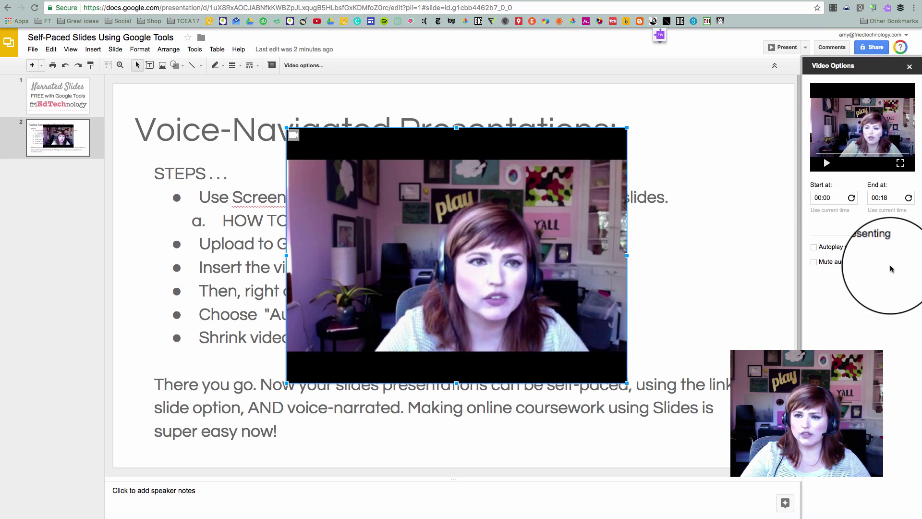
left_click(813, 247)
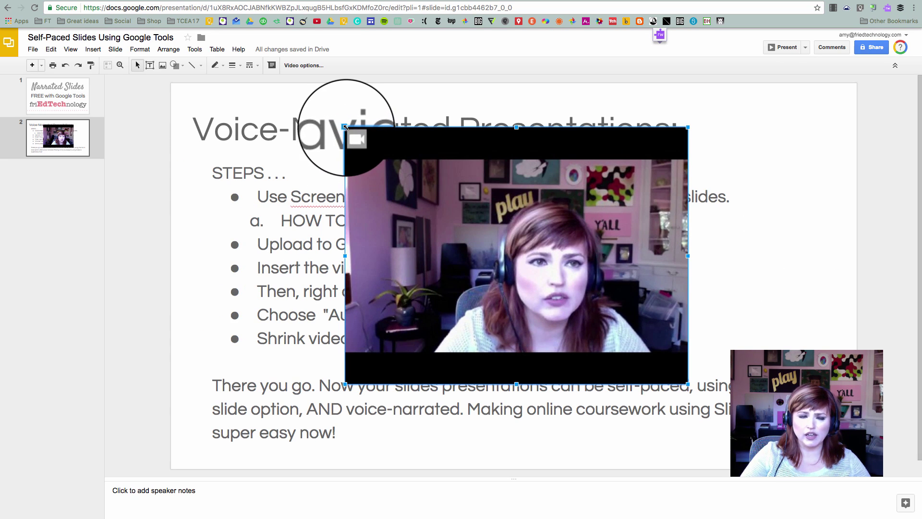
Step: Resize the webcam video down to a tiny bottom-right thumbnail and deselect it
left_click_drag(344, 127, 835, 450)
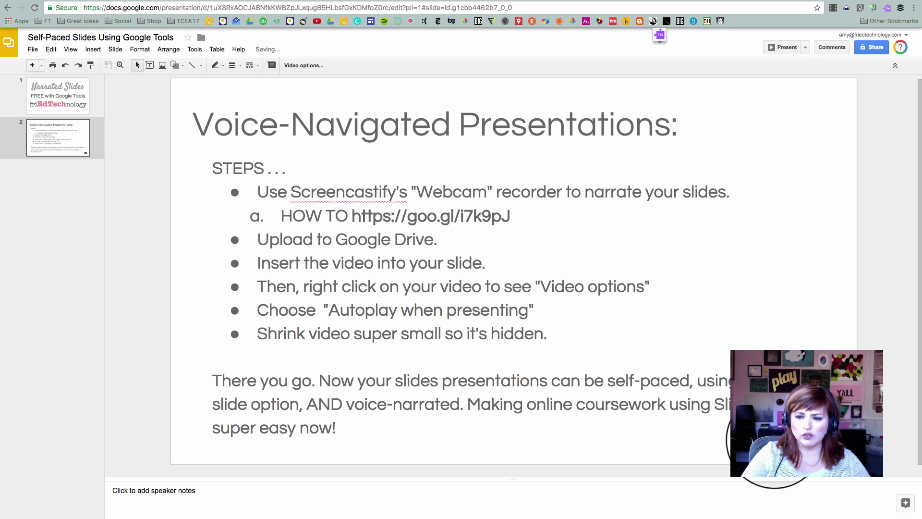
left_click(773, 440)
left_click(843, 370)
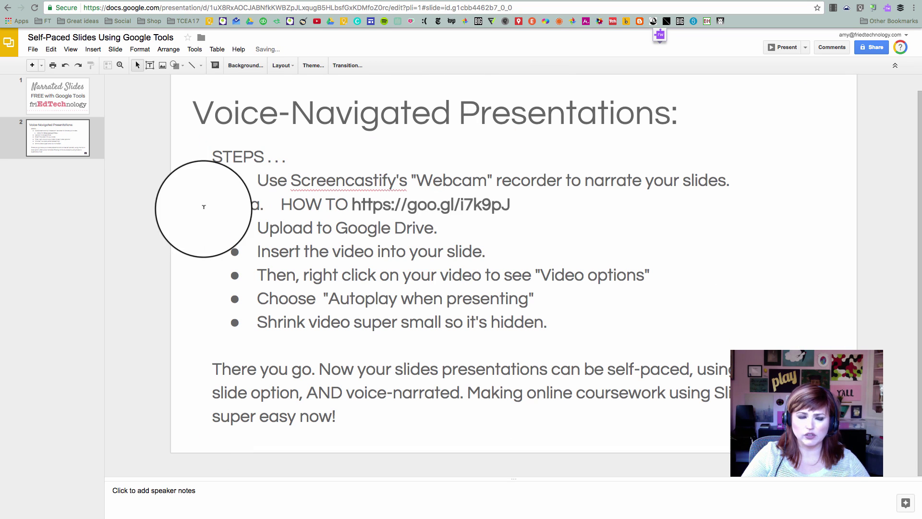
Step: Publish the presentation to the web and confirm
left_click(33, 50)
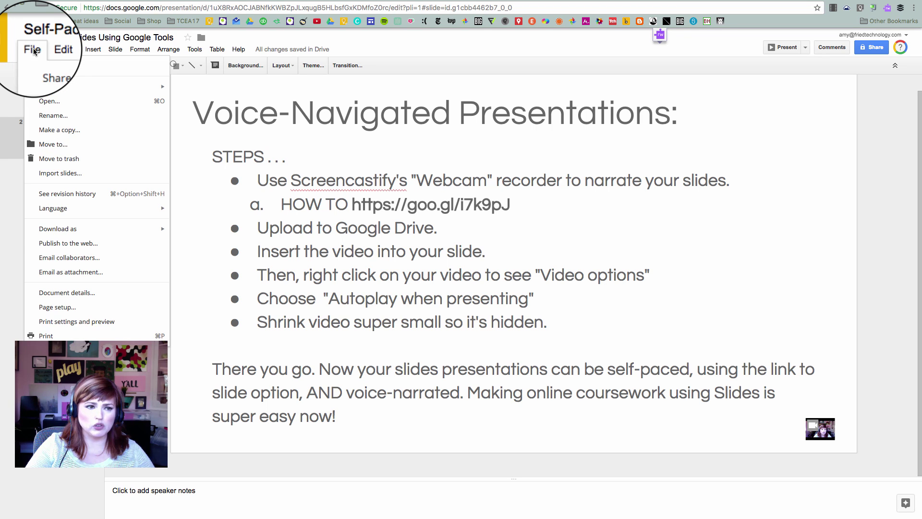
left_click(78, 249)
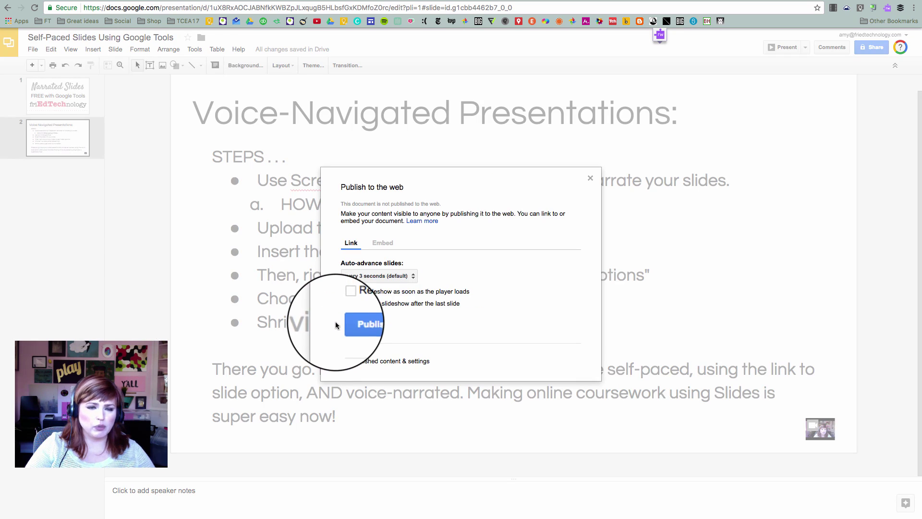
left_click(367, 324)
left_click(695, 178)
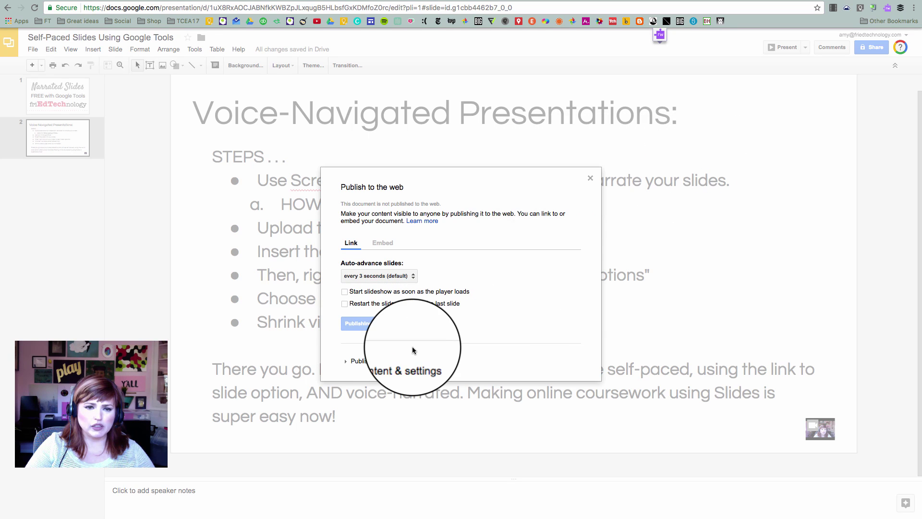
Step: Copy the published presentation link and open a new blank browser tab
key("super+c")
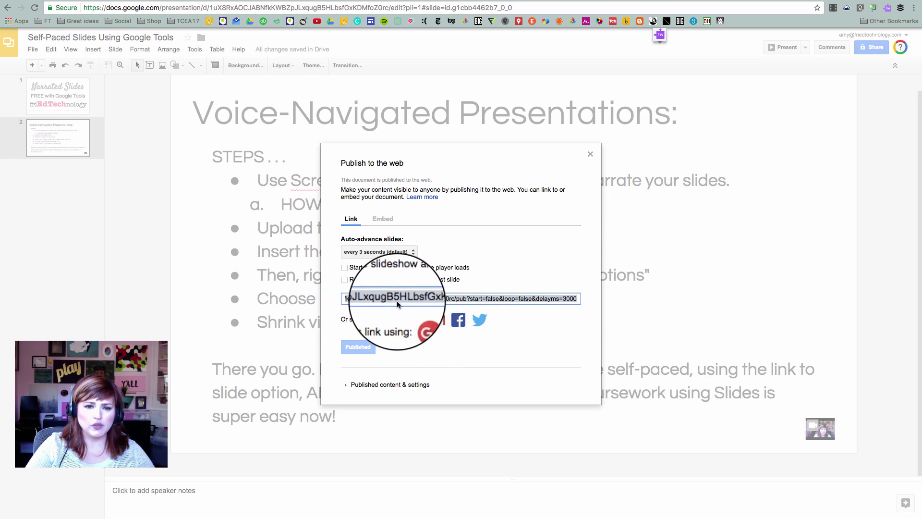
right_click(396, 301)
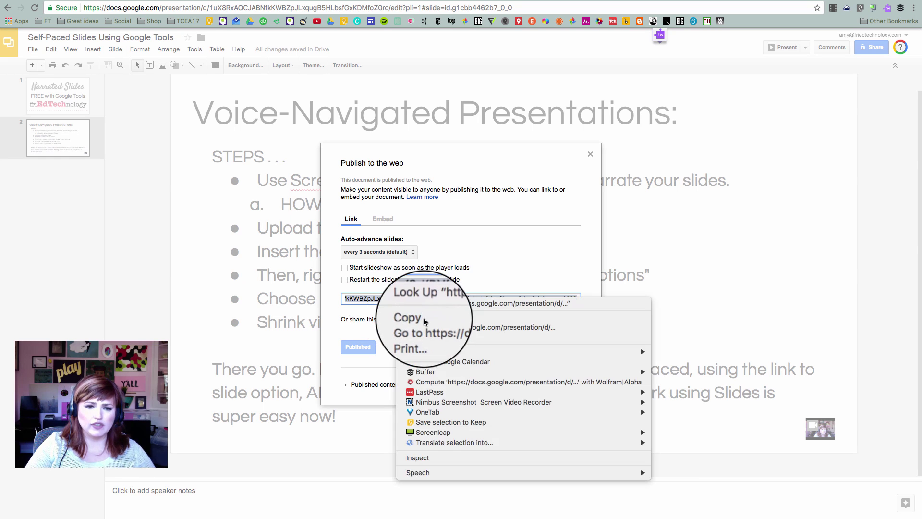
left_click(384, 356)
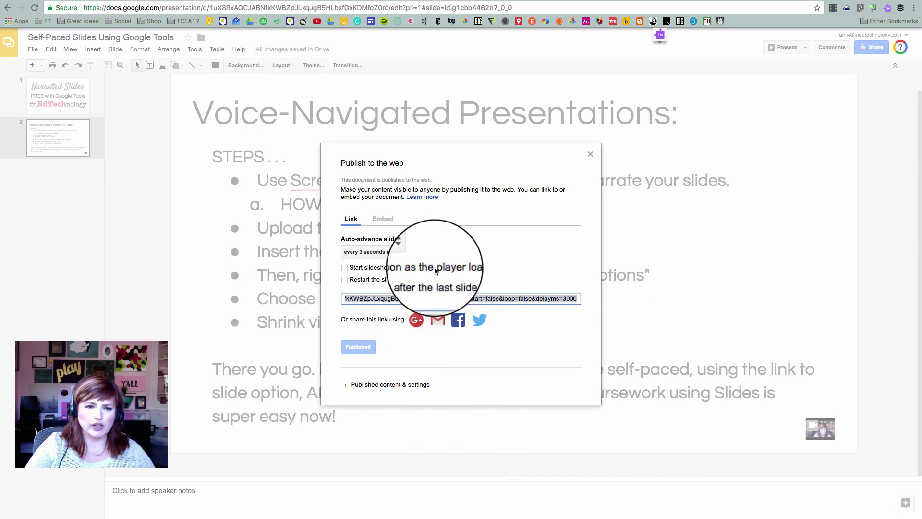
right_click(401, 298)
left_click(414, 315)
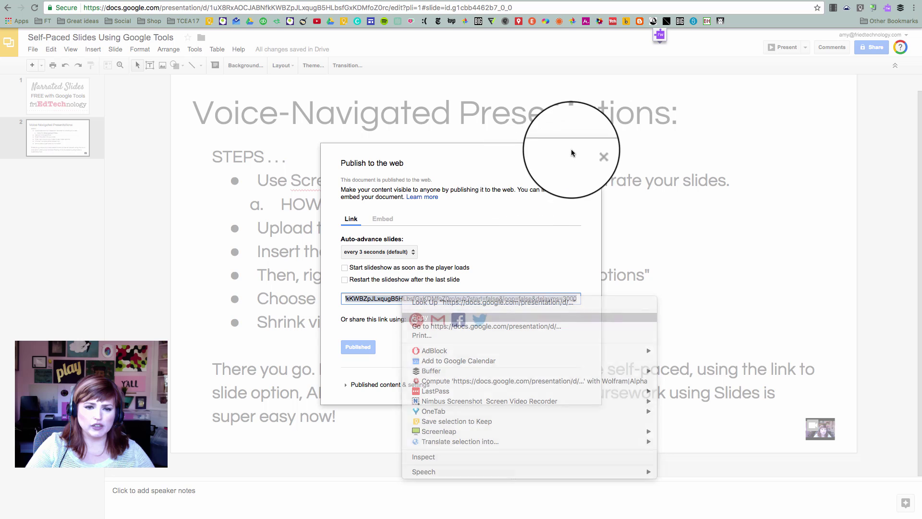
left_click(590, 154)
key("super+t")
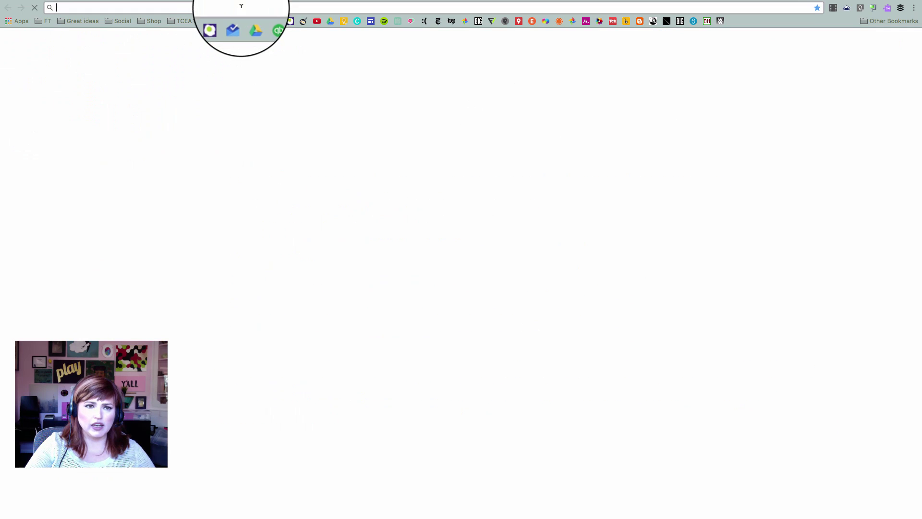
Step: Load the published link in the new tab and generate a goo.gl short link
right_click(225, 7)
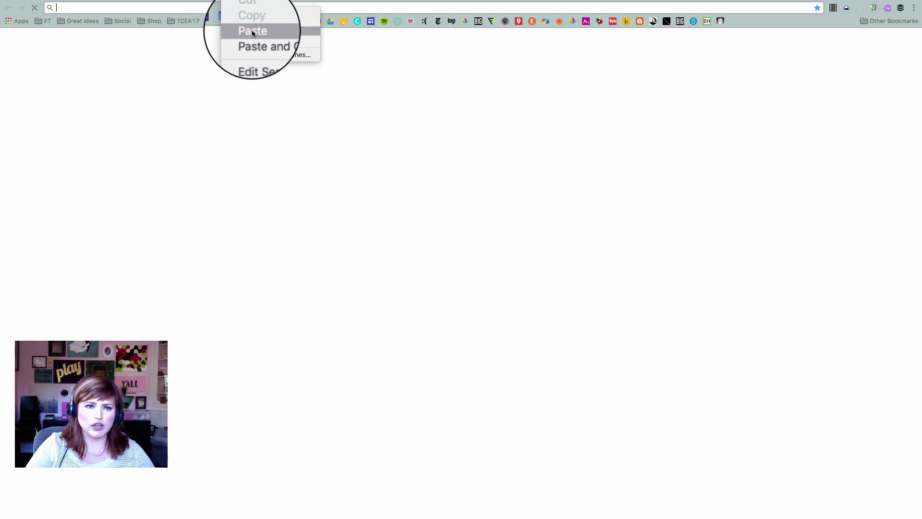
left_click(252, 30)
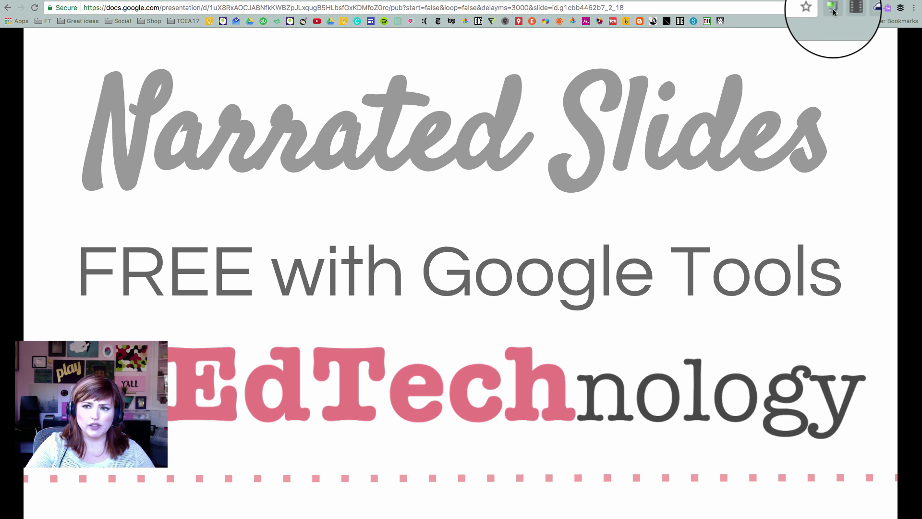
left_click(833, 9)
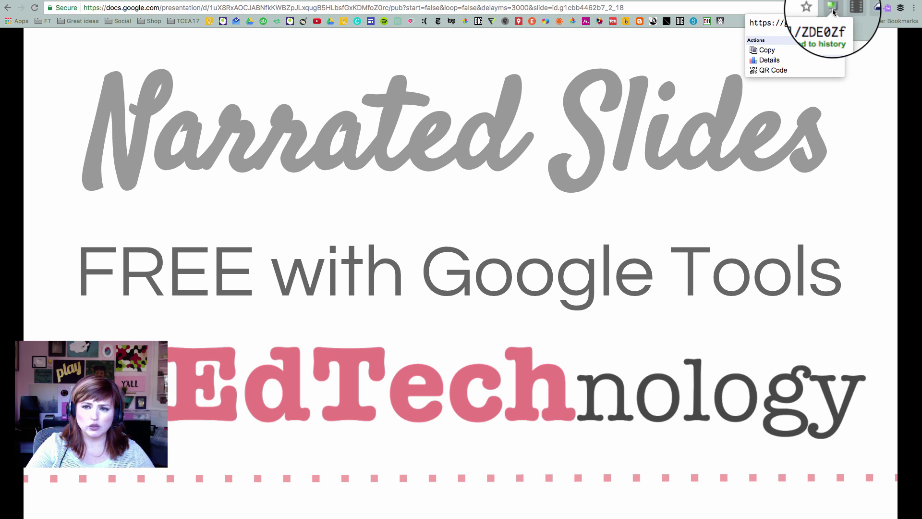
mouse_move(785, 23)
left_mouse_down()
mouse_move(838, 22)
mouse_move(782, 23)
left_mouse_up()
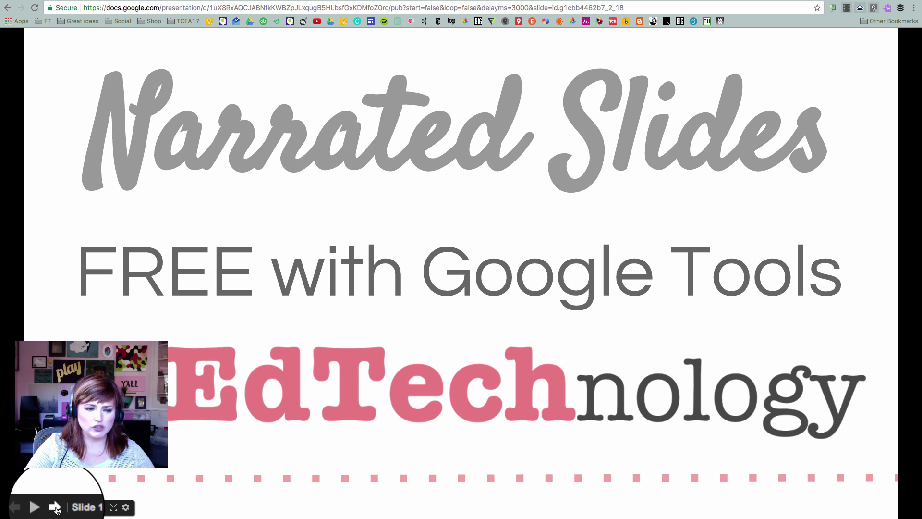
Step: Advance to slide 2, pause the narration video, and switch to the Twitter tab
left_click(54, 507)
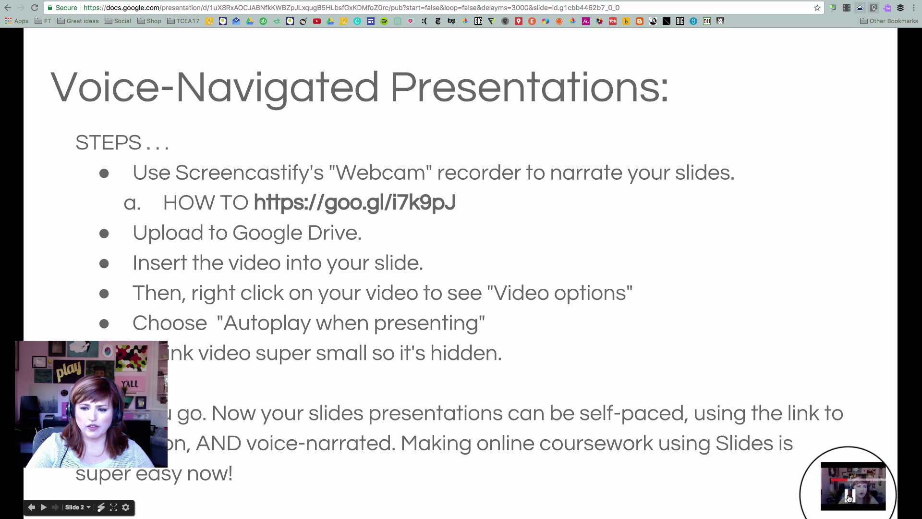
left_click(849, 498)
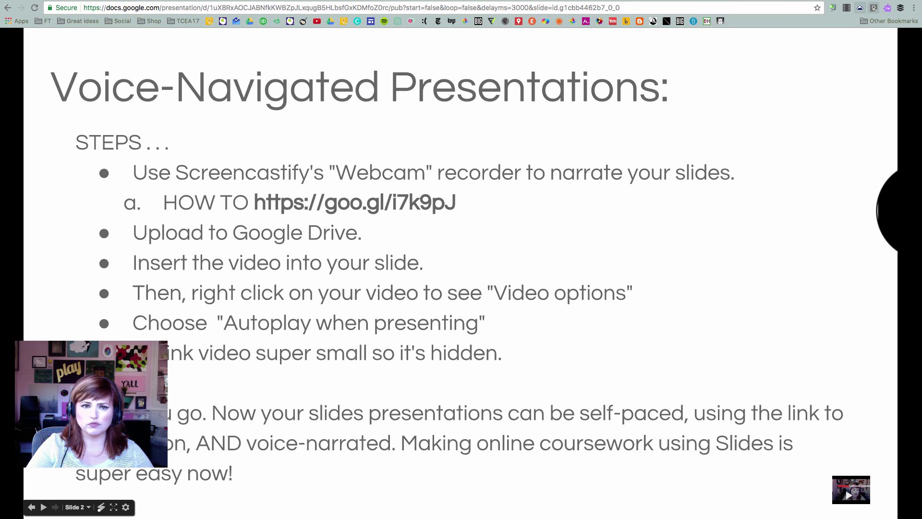
key("ctrl+Tab")
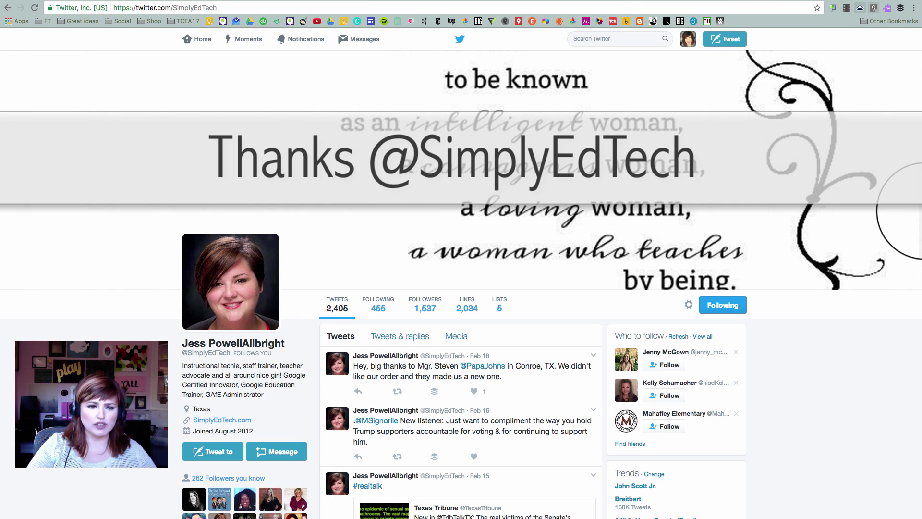